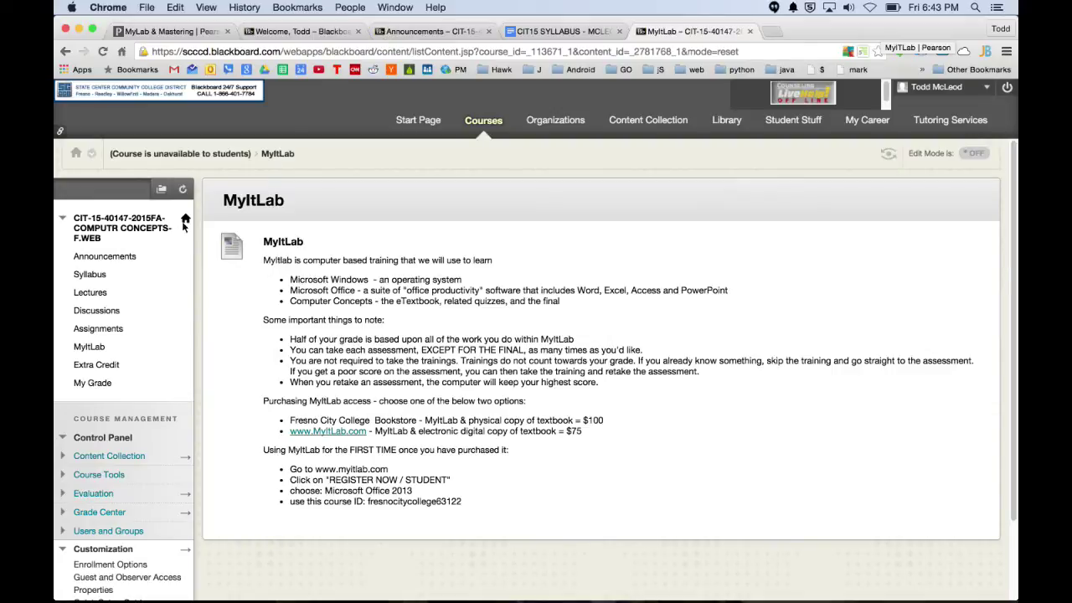
{"action": "left_click", "coordinate": [70, 174]}
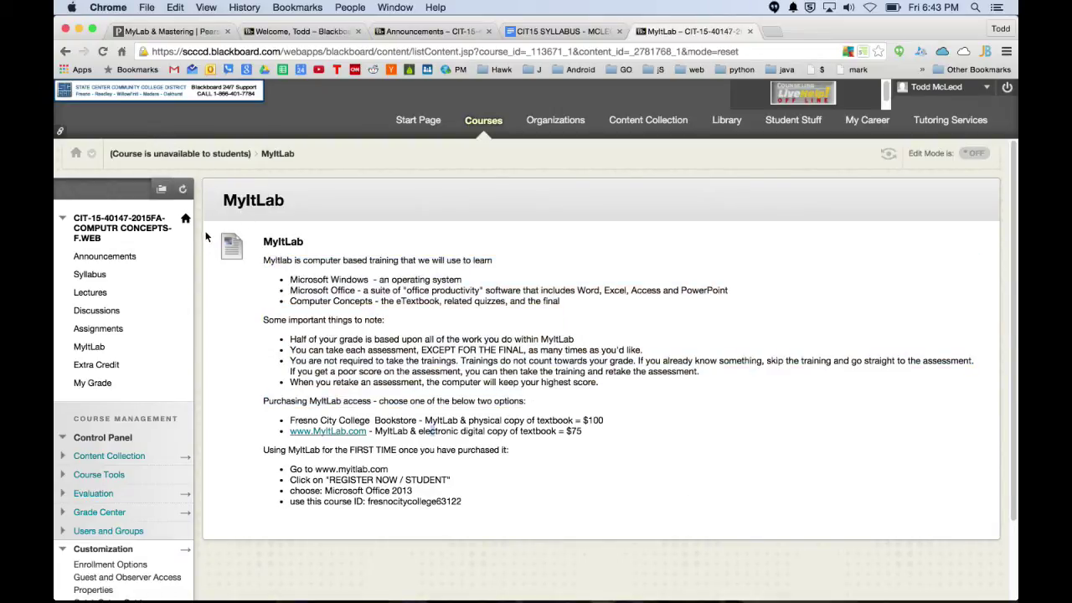
{"action": "left_click", "coordinate": [327, 430]}
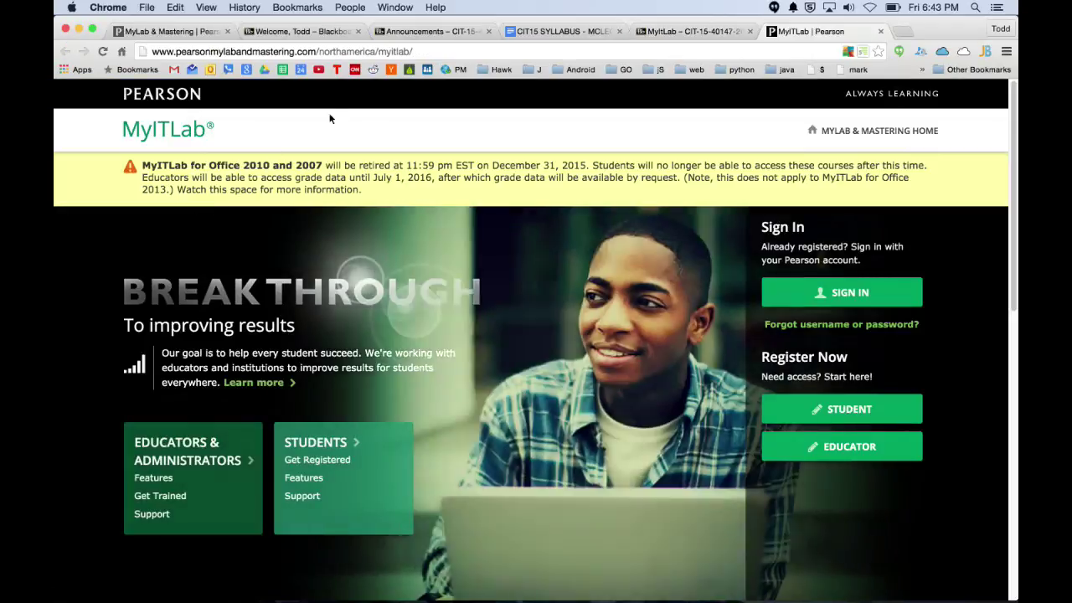
Open the student registration page, then copy the full course ID from the Blackboard page
{"action": "left_click", "coordinate": [450, 208]}
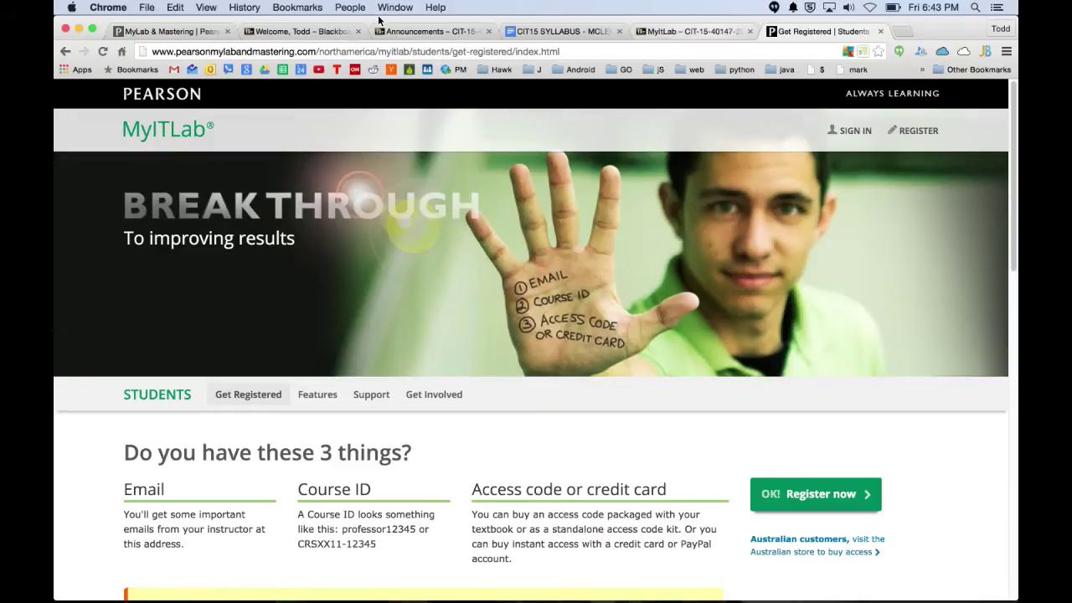
{"action": "key", "text": "ctrl+shift+Tab"}
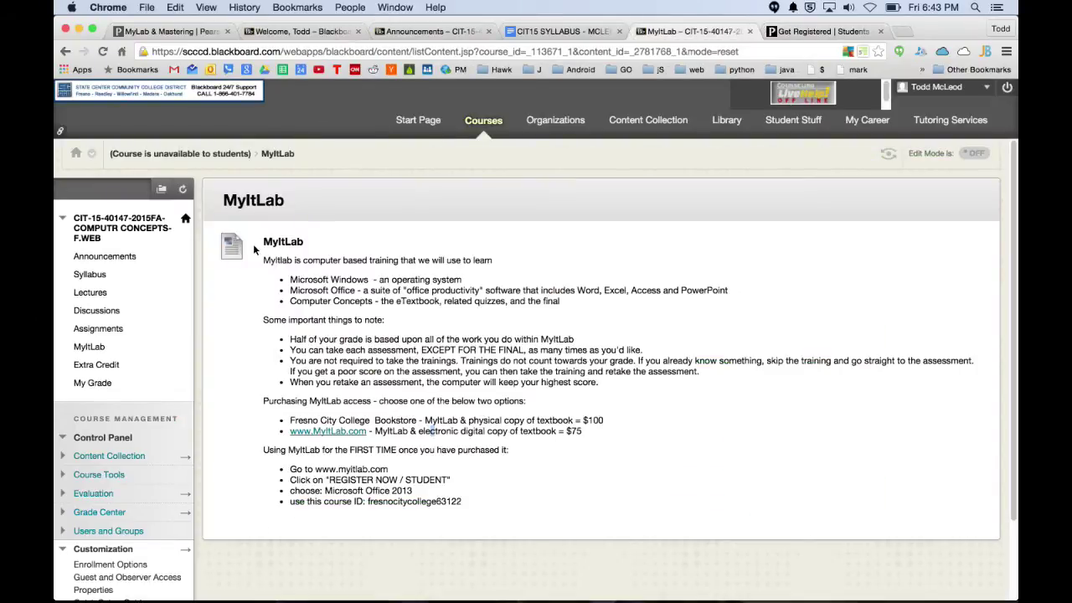
{"action": "key", "text": "shift+Left"}
{"action": "key", "text": "shift+Left"}
{"action": "key", "text": "shift+Left"}
{"action": "key", "text": "shift+Left"}
{"action": "key", "text": "shift+Left"}
{"action": "key", "text": "shift+Left"}
{"action": "key", "text": "shift+Left"}
{"action": "key", "text": "shift+Left"}
{"action": "key", "text": "shift+Left"}
{"action": "key", "text": "shift+Left"}
{"action": "key", "text": "shift+Left"}
{"action": "key", "text": "shift+Left"}
{"action": "key", "text": "shift+Left"}
{"action": "key", "text": "shift+Left"}
{"action": "key", "text": "shift+Left"}
{"action": "key", "text": "shift+Left"}
{"action": "key", "text": "shift+Left"}
{"action": "key", "text": "shift+Left"}
{"action": "key", "text": "shift+Left"}
{"action": "key", "text": "shift+Left"}
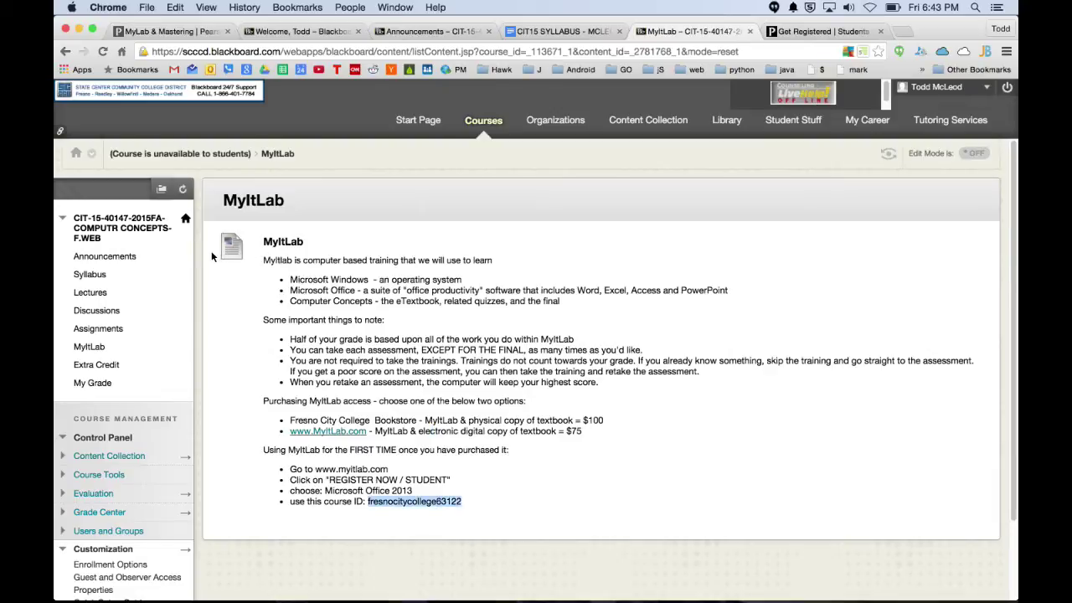
{"action": "left_click", "coordinate": [245, 229]}
{"action": "key", "text": "alt+shift+Left"}
Close the registration tab and reopen the MyITLab site in a new tab
{"action": "key", "text": "ctrl+Tab"}
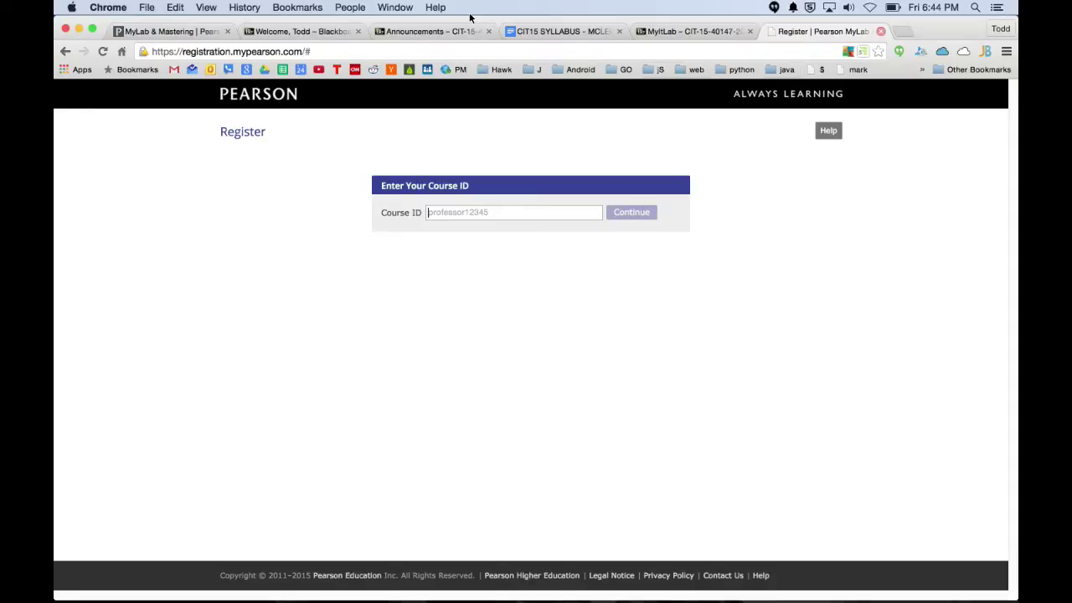
{"action": "key", "text": "super+w"}
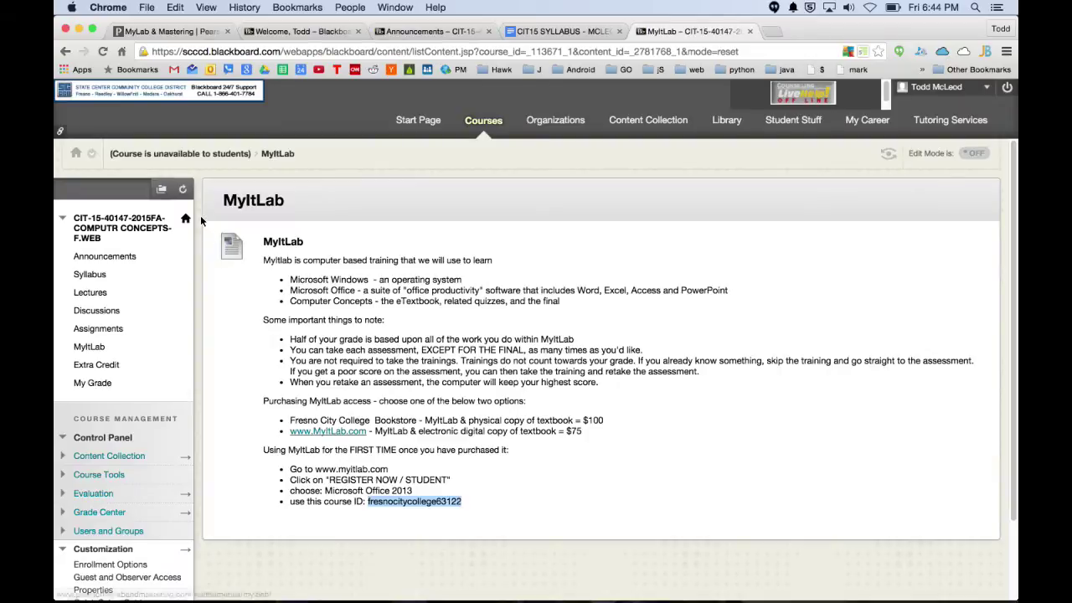
{"action": "left_click", "coordinate": [328, 430]}
Go to the MyITLab sign-in page and reach the CIT-15 section 40145 eTEXTBOOK folder
{"action": "left_click", "coordinate": [451, 150]}
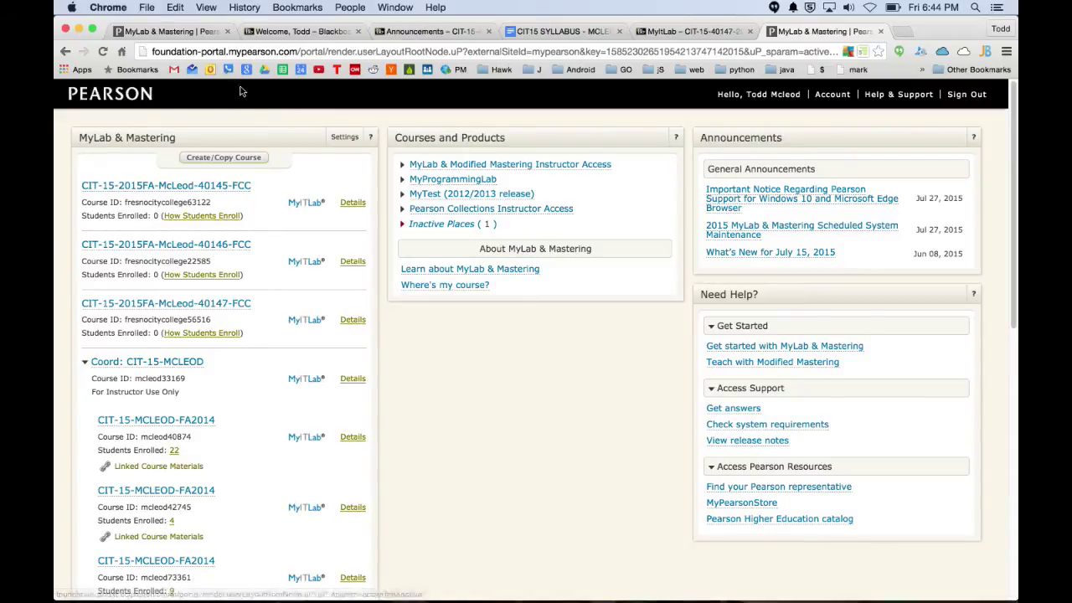
{"action": "scroll", "coordinate": [173, 202], "scroll_direction": "down", "scroll_amount": 10}
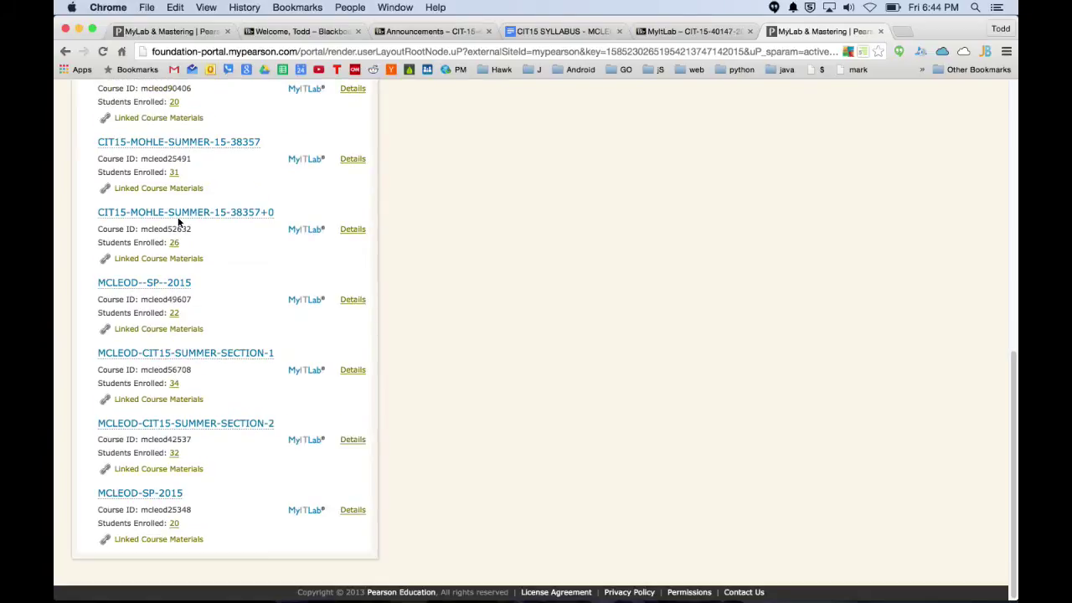
{"action": "scroll", "coordinate": [178, 220], "scroll_direction": "up", "scroll_amount": 10}
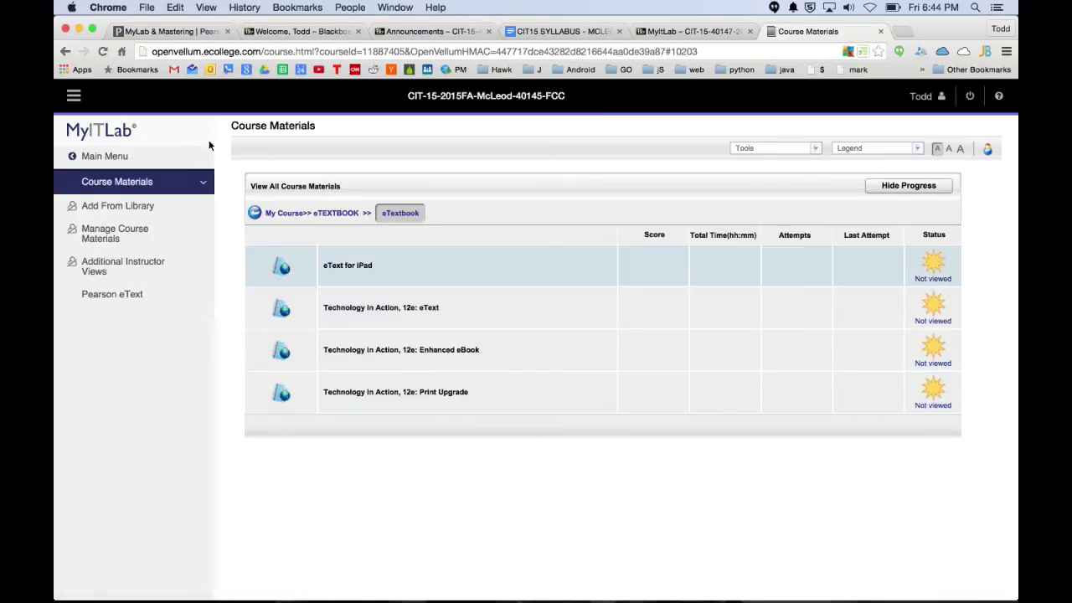
Using the keyboard, move from the eTextbook items to My Course > Windows 7 > Assessment
{"action": "key", "text": "Down"}
{"action": "key", "text": "Down"}
{"action": "key", "text": "Down"}
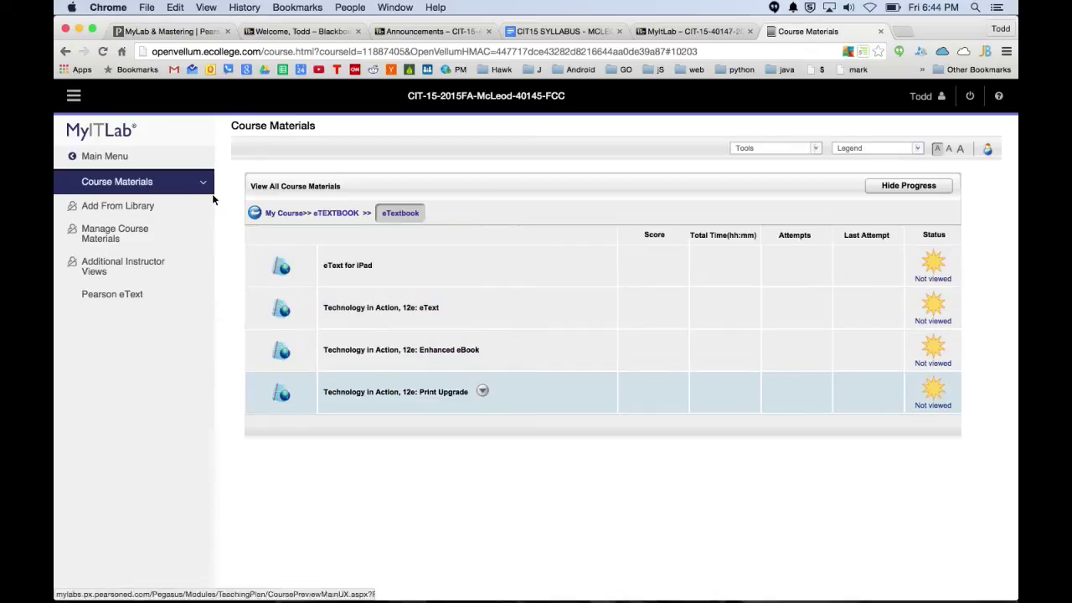
{"action": "key", "text": "shift+Tab"}
{"action": "key", "text": "shift+Tab"}
{"action": "key", "text": "shift+Tab"}
{"action": "key", "text": "shift+Tab"}
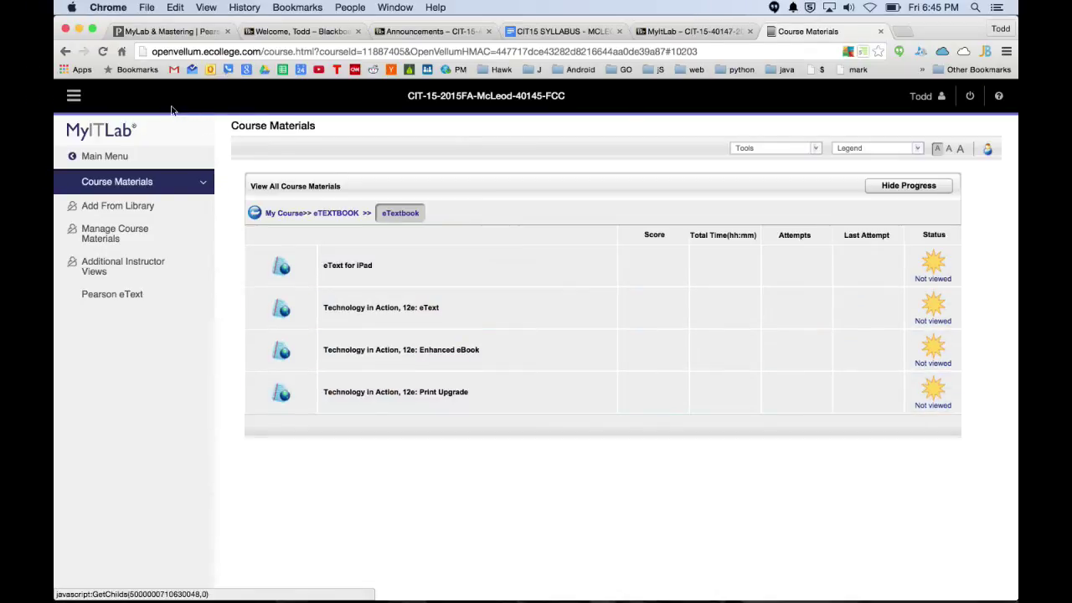
{"action": "key", "text": "Return"}
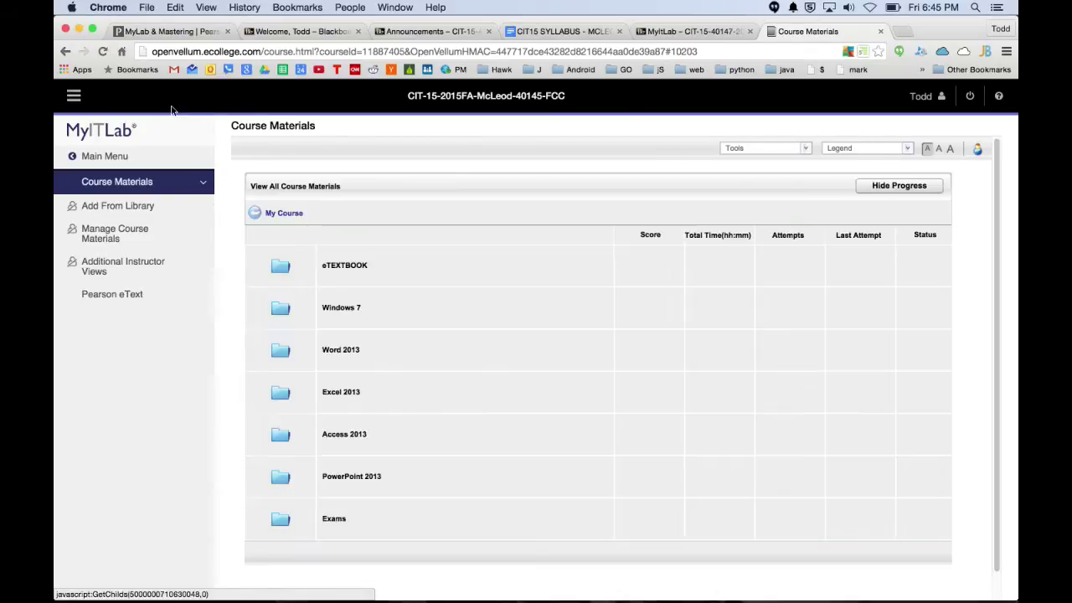
{"action": "key", "text": "Down"}
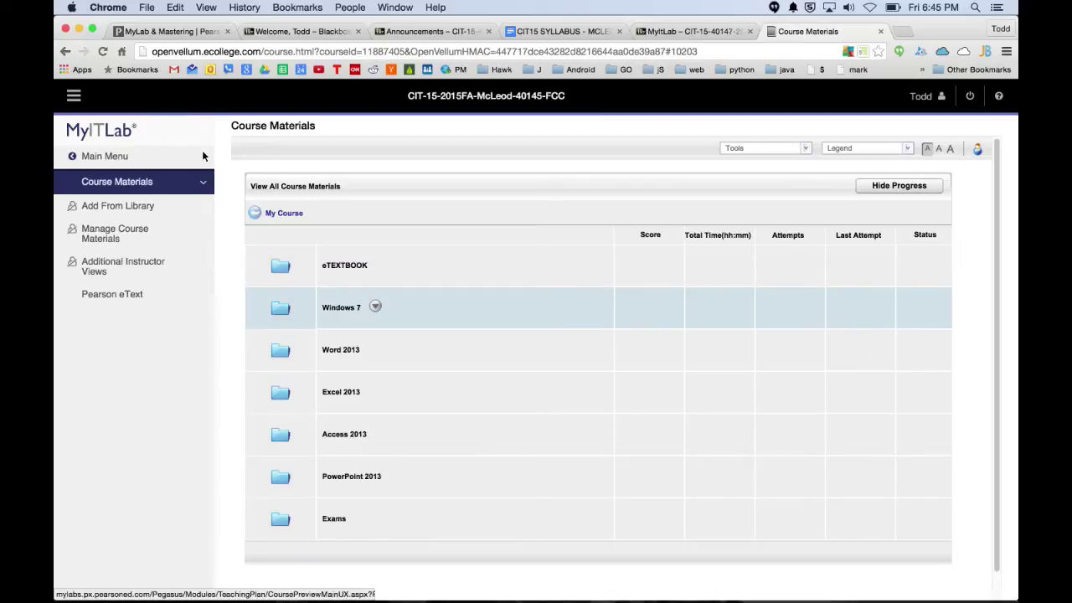
{"action": "key", "text": "Return"}
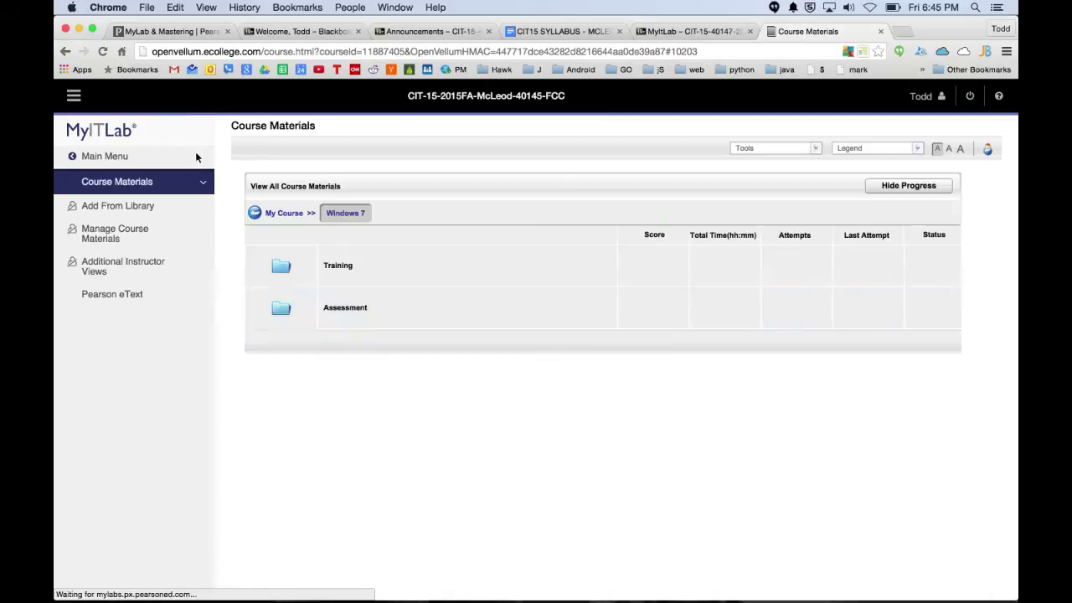
{"action": "key", "text": "Up"}
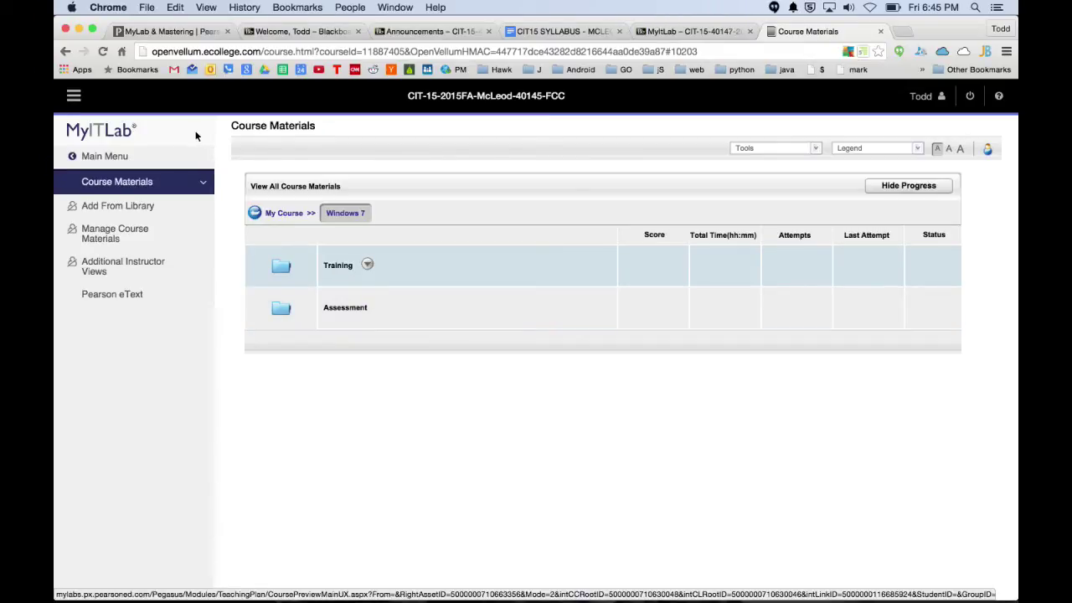
{"action": "key", "text": "Down"}
{"action": "key", "text": "Return"}
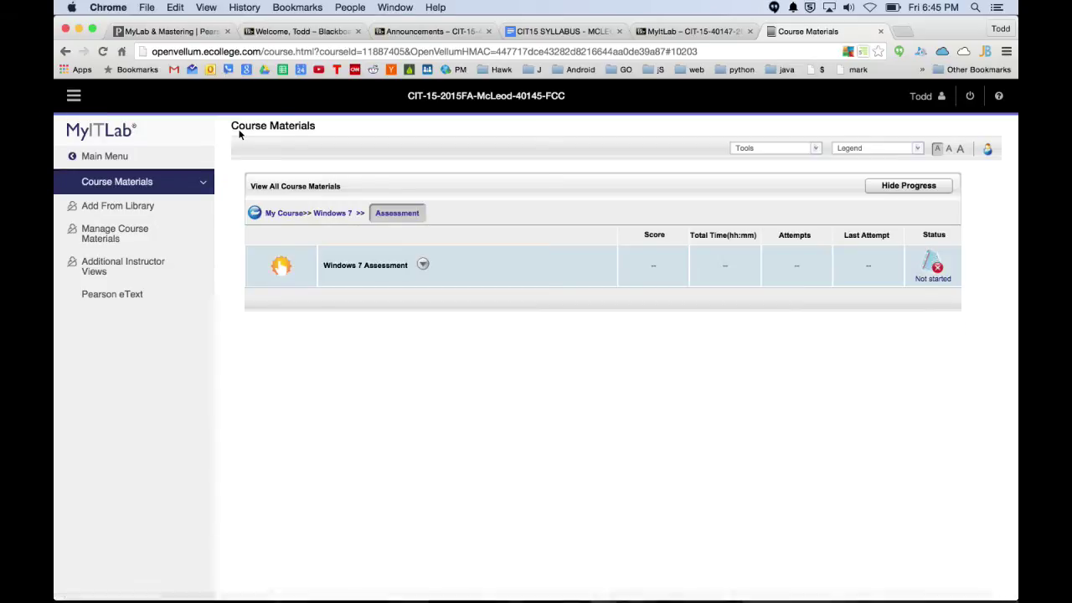
Show the Windows 7 Assessment options, then return to the My Course folder list
{"action": "key", "text": "Return"}
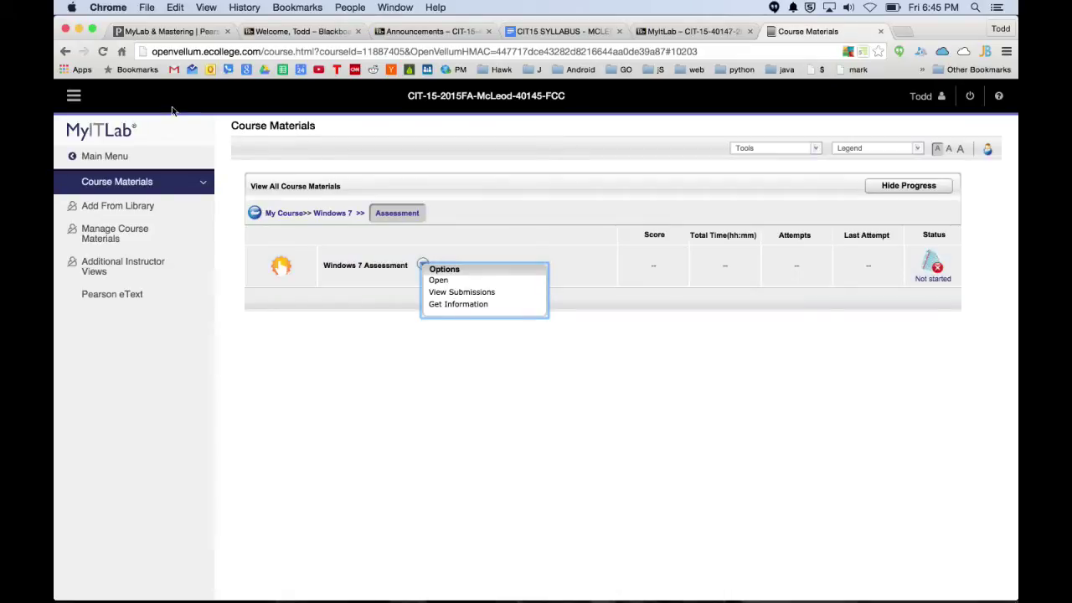
{"action": "left_click", "coordinate": [171, 110]}
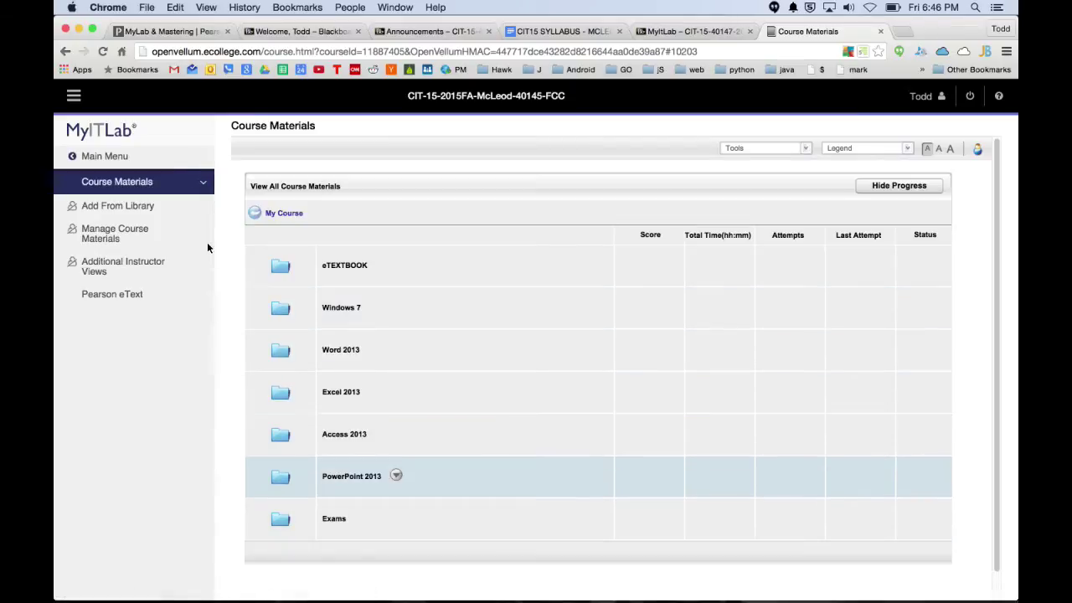
Browse Exams > Chapter Quizzes down to Chapter 10, then go back into Exams for Office Lab Tests
{"action": "key", "text": "Return"}
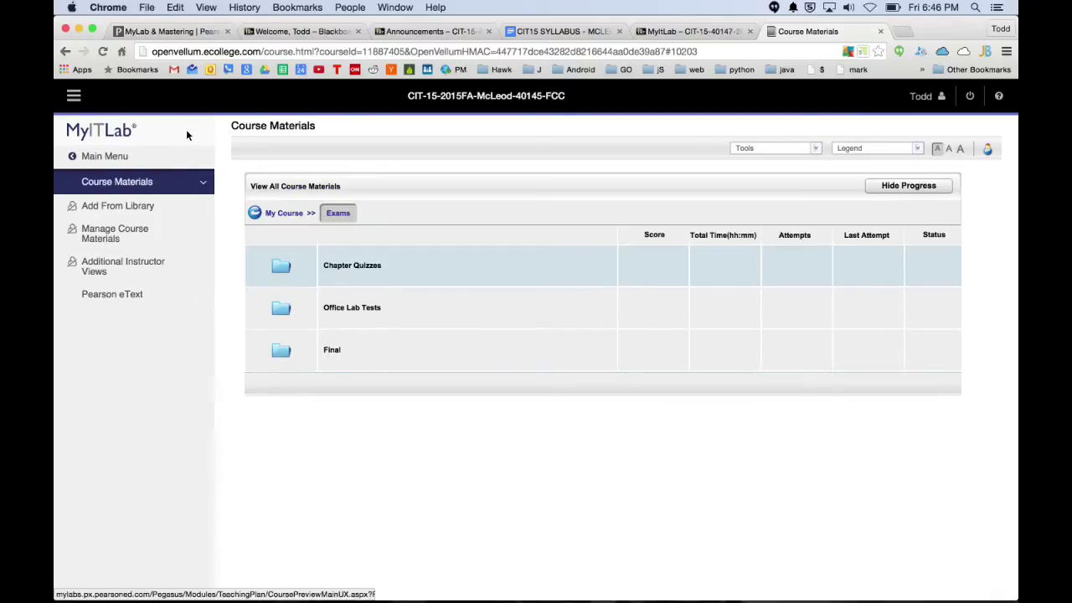
{"action": "key", "text": "Return"}
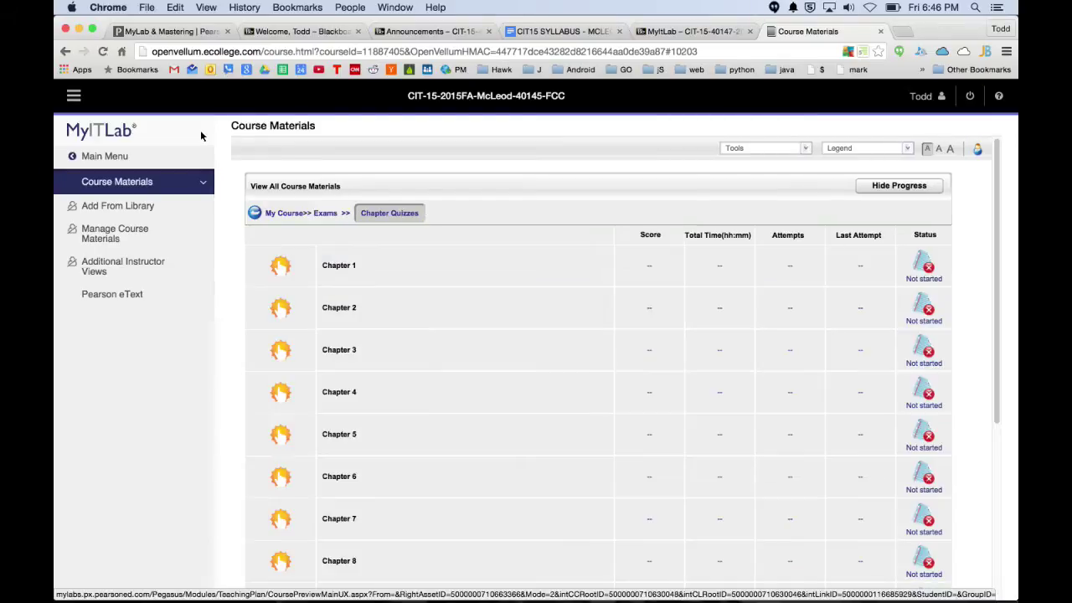
{"action": "key", "text": "Down"}
{"action": "key", "text": "Down"}
{"action": "key", "text": "Down"}
{"action": "key", "text": "Down"}
{"action": "key", "text": "Down"}
{"action": "key", "text": "Down"}
{"action": "key", "text": "Down"}
{"action": "key", "text": "Down"}
{"action": "key", "text": "Down"}
{"action": "key", "text": "Down"}
{"action": "key", "text": "Down"}
{"action": "key", "text": "Down"}
{"action": "key", "text": "Down"}
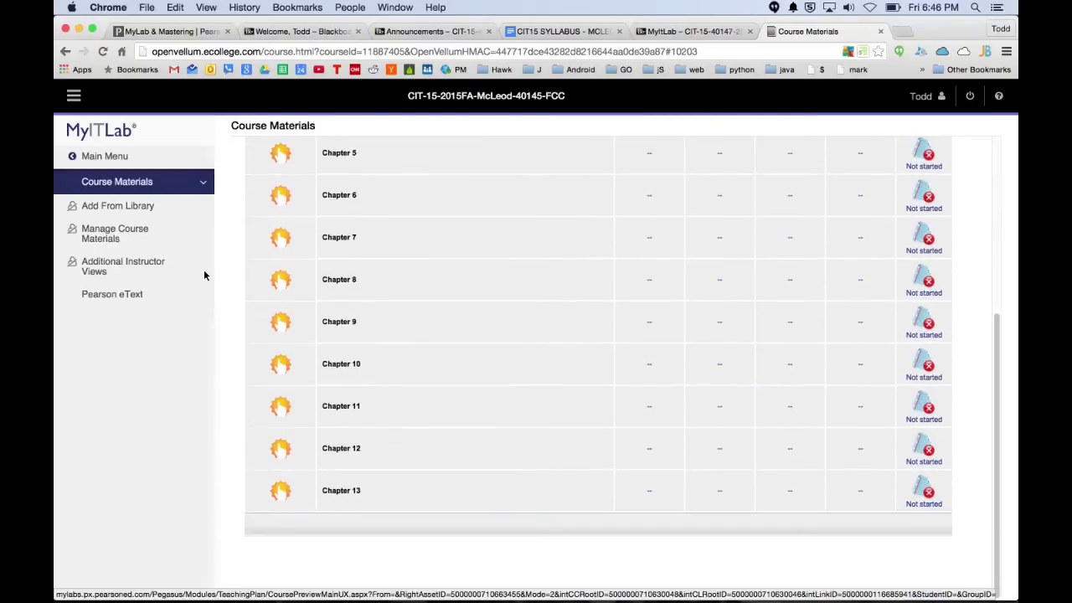
{"action": "key", "text": "Down"}
{"action": "key", "text": "Up"}
{"action": "key", "text": "Up"}
{"action": "key", "text": "Up"}
{"action": "key", "text": "Up"}
{"action": "key", "text": "Up"}
{"action": "key", "text": "Up"}
{"action": "key", "text": "Up"}
{"action": "key", "text": "Up"}
{"action": "key", "text": "Up"}
{"action": "key", "text": "Up"}
{"action": "key", "text": "Up"}
{"action": "key", "text": "Up"}
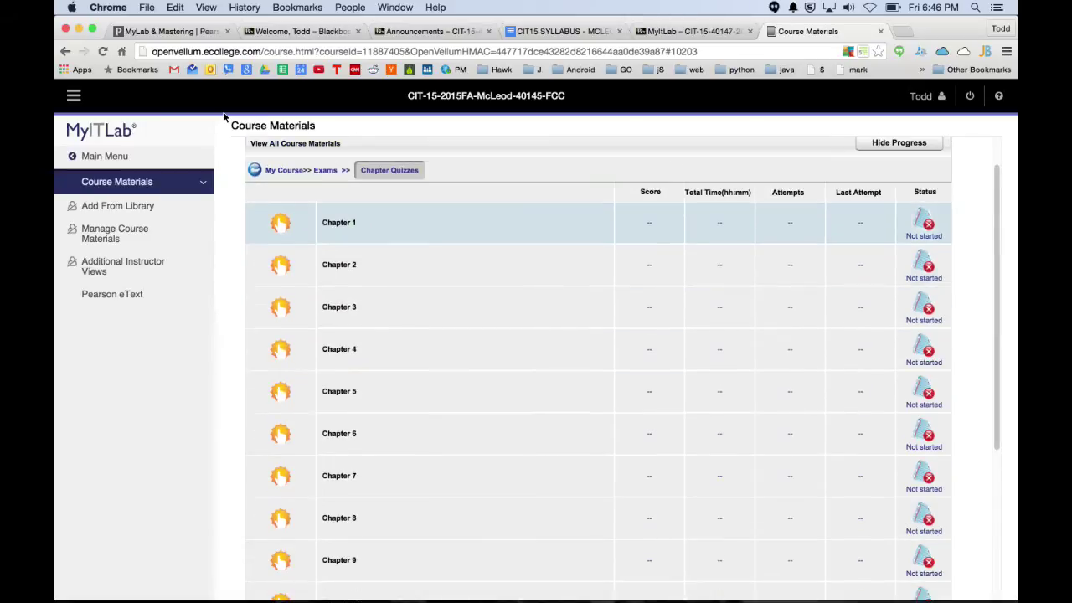
{"action": "key", "text": "Down"}
{"action": "key", "text": "Down"}
{"action": "key", "text": "Down"}
{"action": "key", "text": "Down"}
{"action": "key", "text": "Down"}
{"action": "key", "text": "Down"}
{"action": "key", "text": "Down"}
{"action": "key", "text": "Down"}
{"action": "key", "text": "Down"}
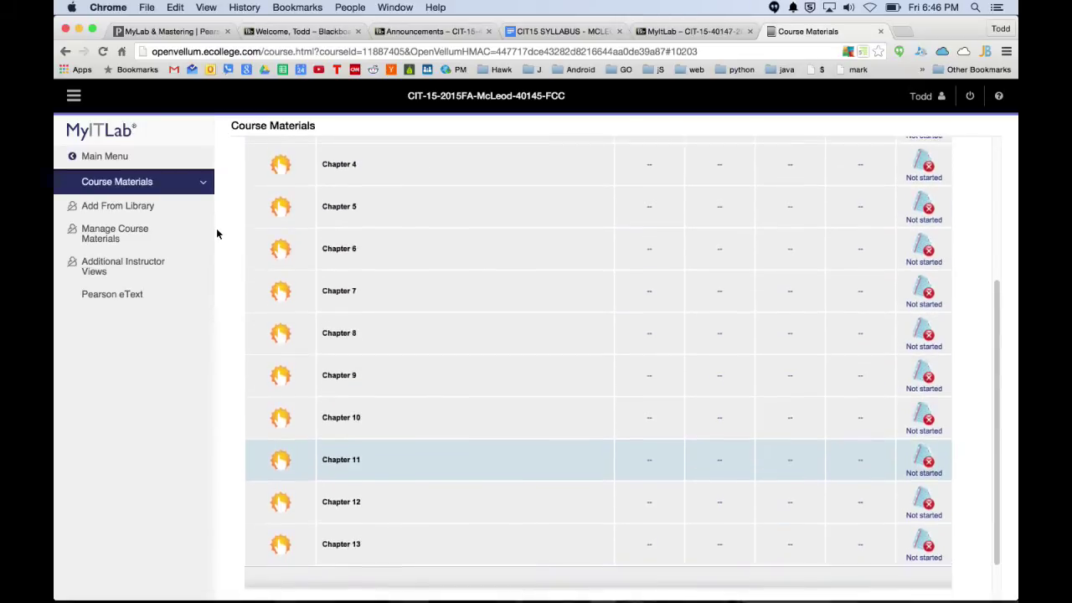
{"action": "scroll", "coordinate": [217, 228], "scroll_direction": "up", "scroll_amount": 5}
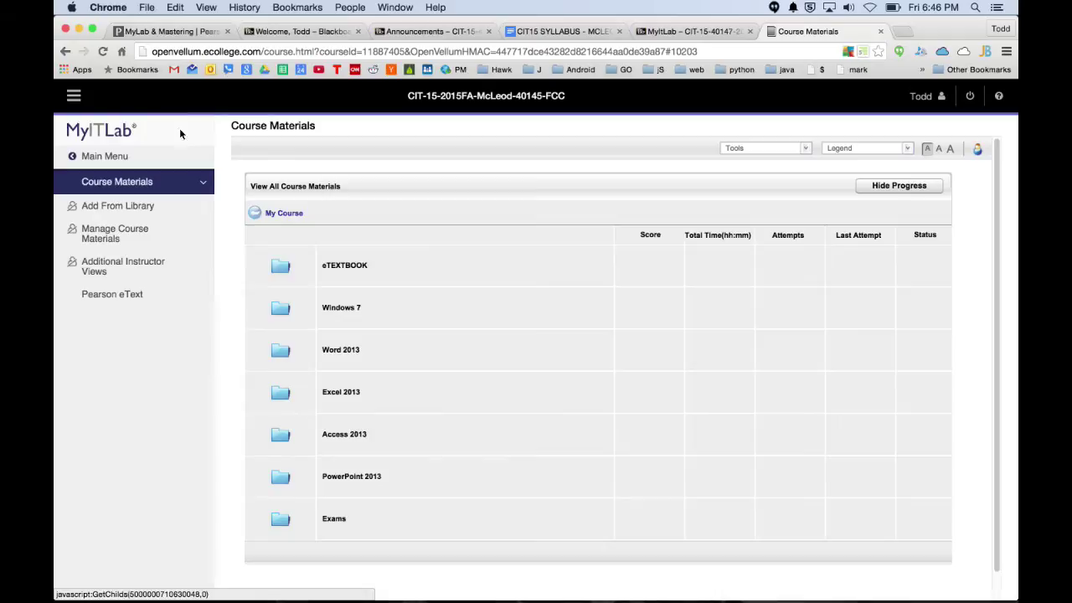
{"action": "left_click", "coordinate": [359, 517]}
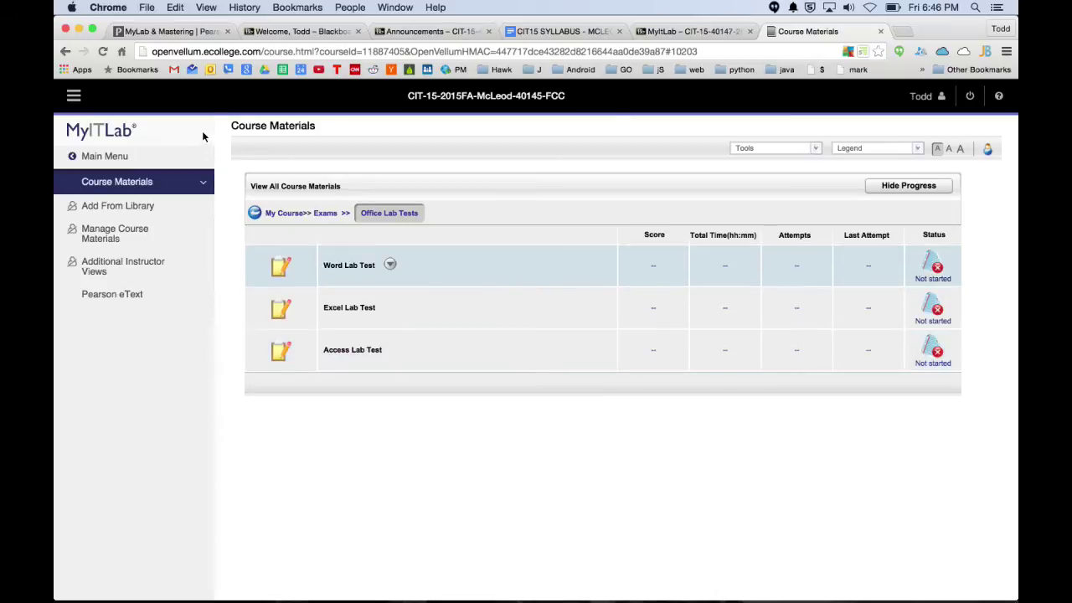
Return to the Course Materials root, briefly reopen Exams, then go back to the root list
{"action": "left_click", "coordinate": [198, 186]}
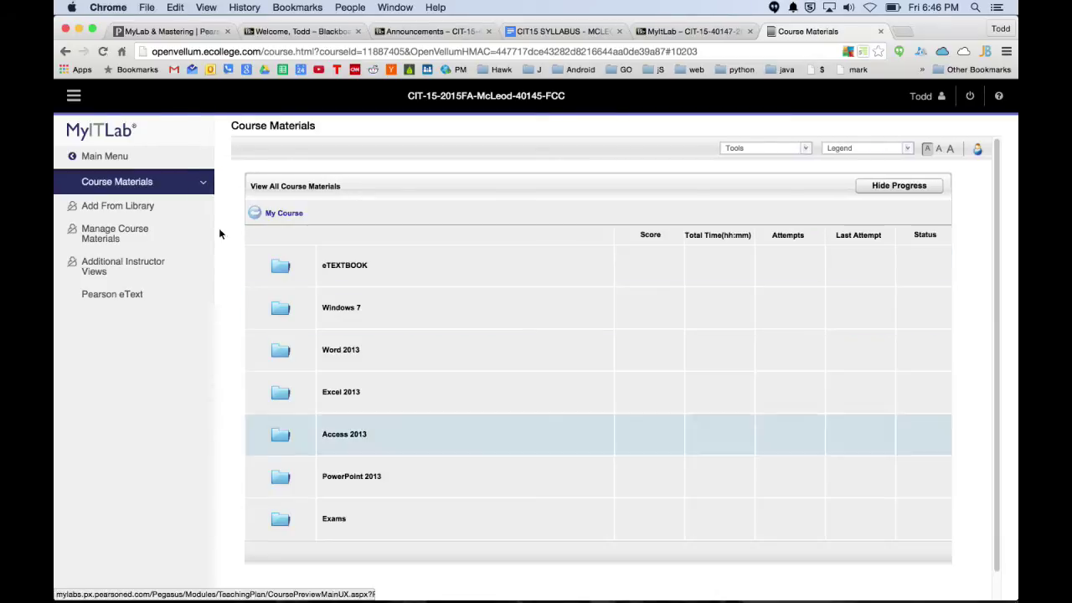
{"action": "left_click", "coordinate": [192, 263]}
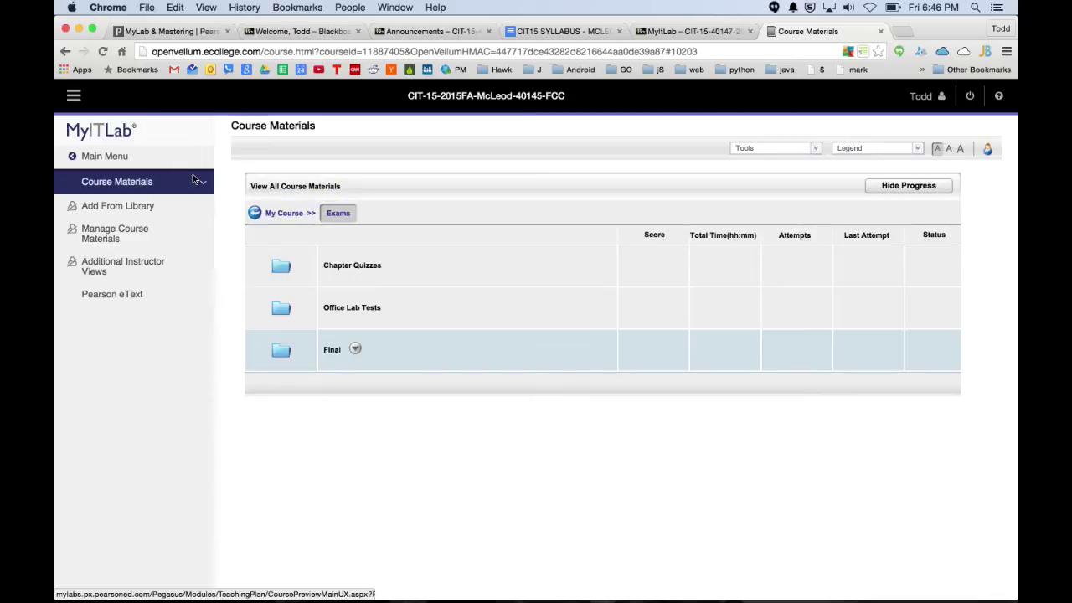
{"action": "left_click", "coordinate": [195, 181]}
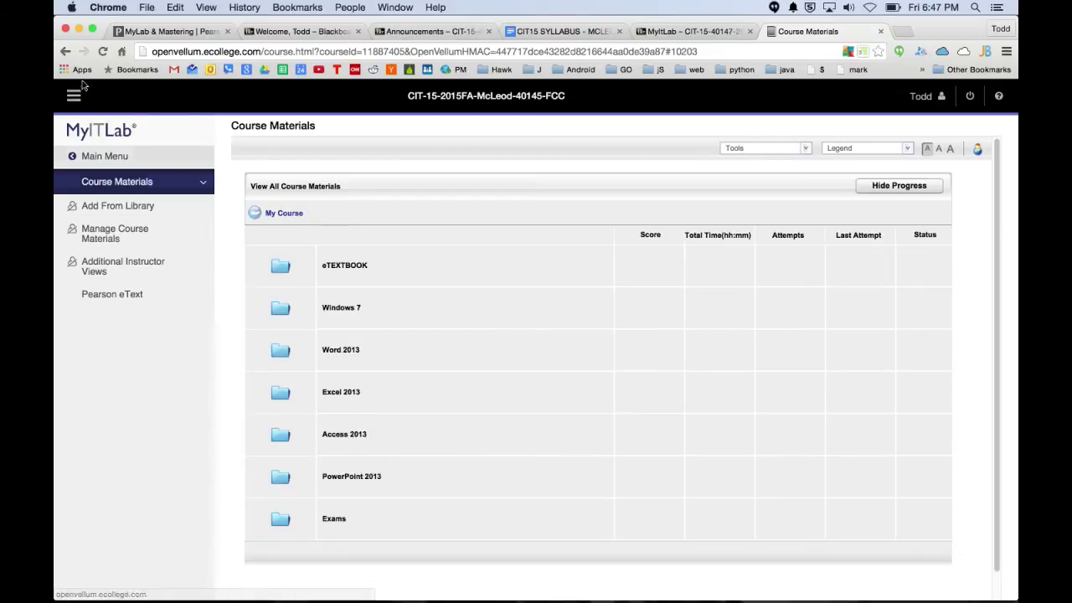
Open Grades from the main menu, switch to Custom View, and scroll the activity list
{"action": "left_click", "coordinate": [105, 156]}
{"action": "left_click", "coordinate": [97, 325]}
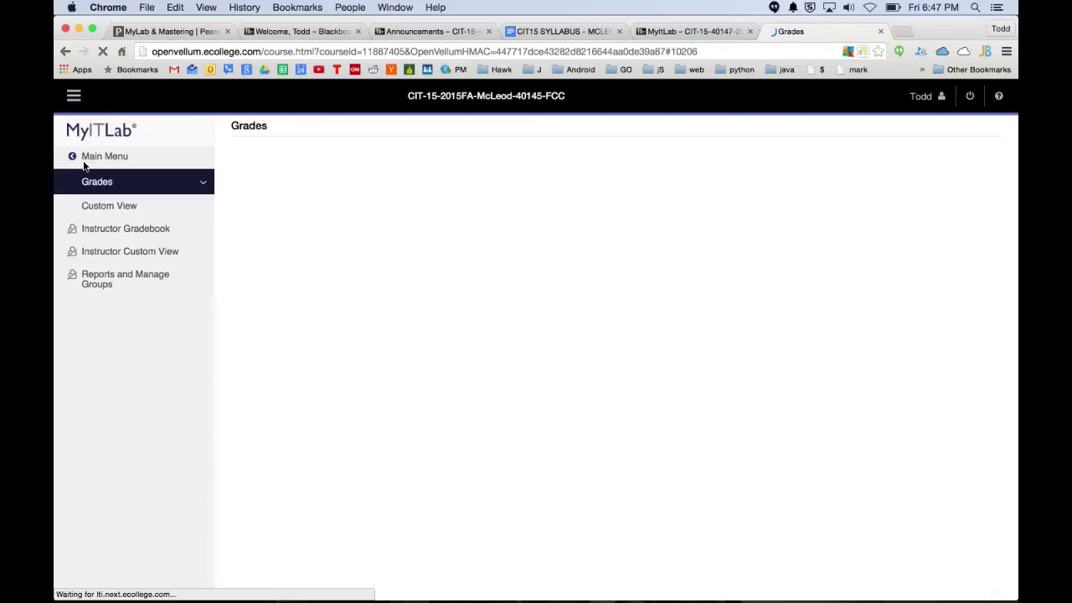
{"action": "left_click", "coordinate": [109, 205]}
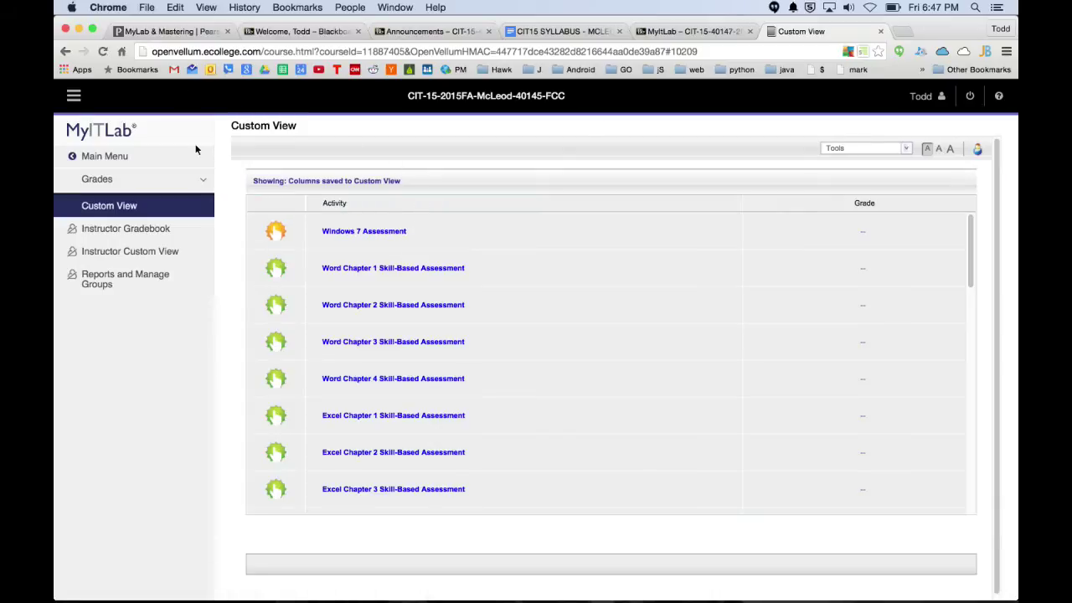
{"action": "scroll", "coordinate": [307, 186], "scroll_direction": "down", "scroll_amount": 10}
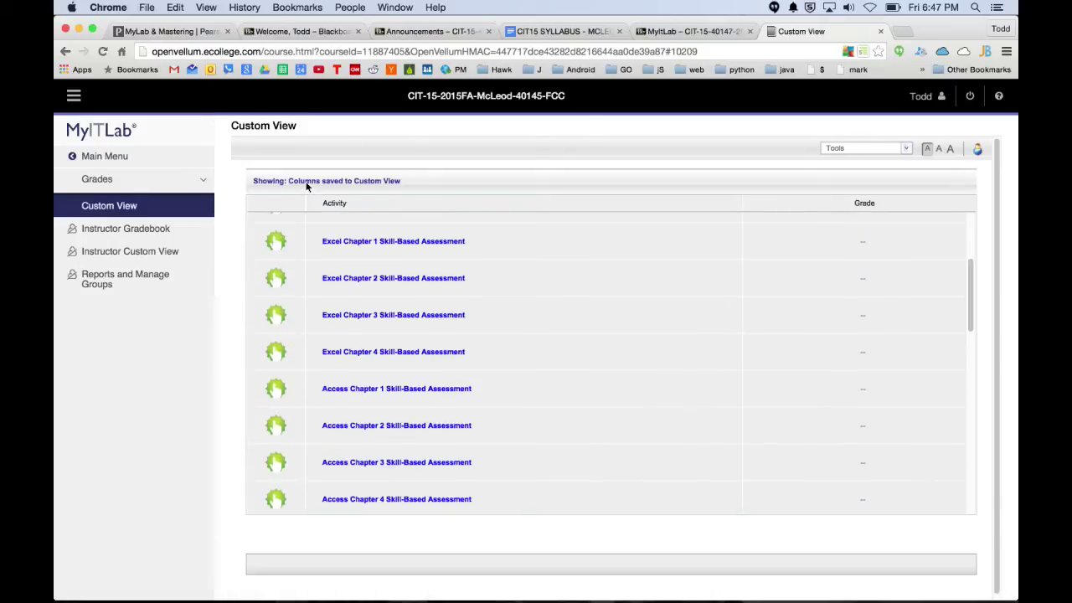
{"action": "scroll", "coordinate": [306, 186], "scroll_direction": "down", "scroll_amount": 10}
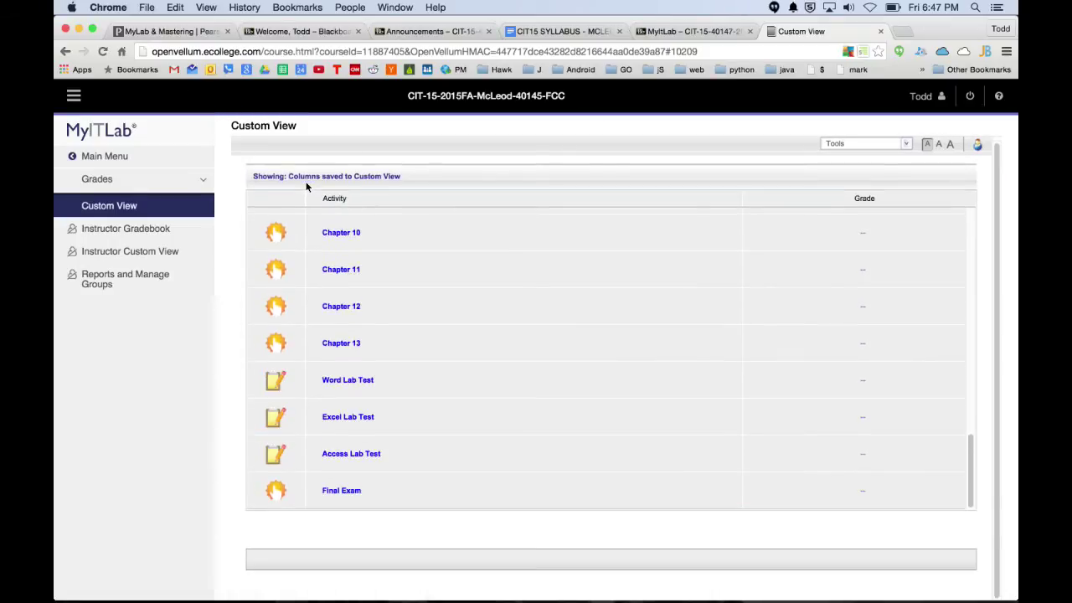
{"action": "scroll", "coordinate": [306, 186], "scroll_direction": "up", "scroll_amount": 15}
{"action": "scroll", "coordinate": [307, 186], "scroll_direction": "up", "scroll_amount": 5}
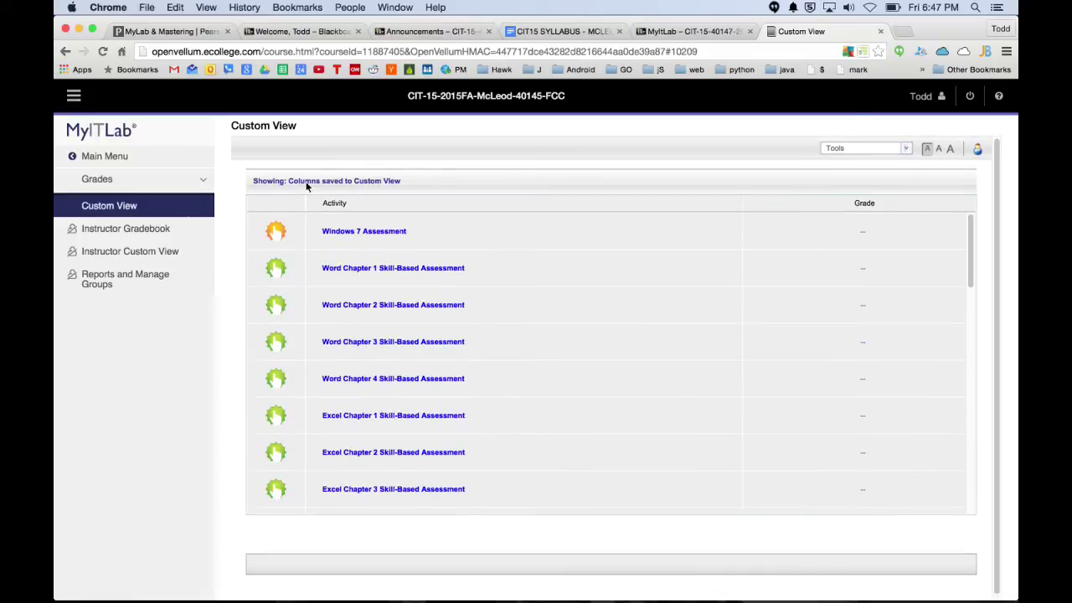
{"action": "scroll", "coordinate": [307, 185], "scroll_direction": "down", "scroll_amount": 4}
{"action": "scroll", "coordinate": [307, 186], "scroll_direction": "down", "scroll_amount": 5}
{"action": "scroll", "coordinate": [306, 186], "scroll_direction": "up", "scroll_amount": 8}
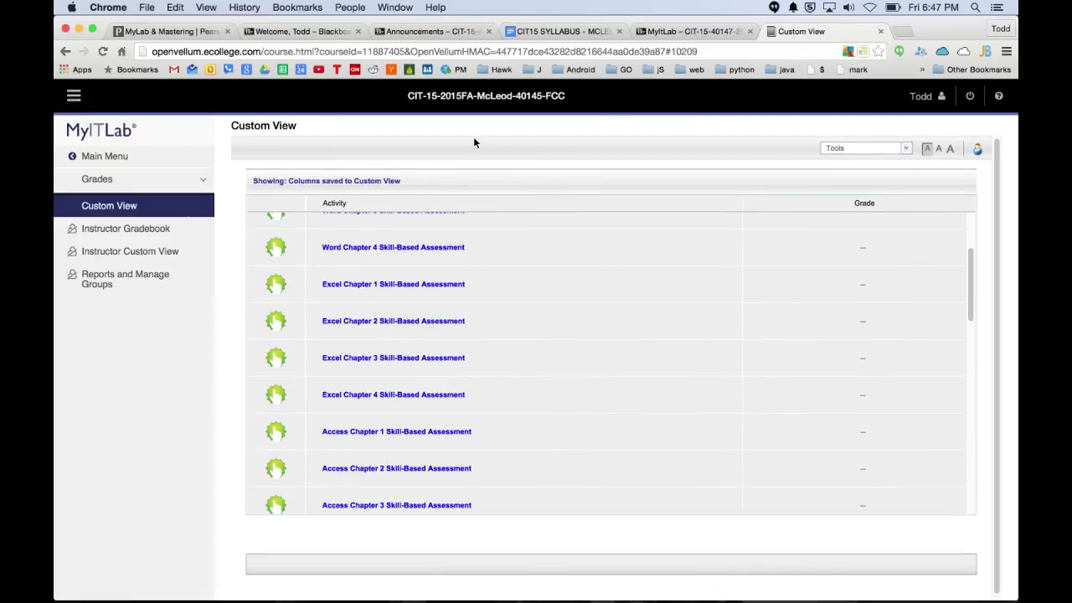
{"action": "scroll", "coordinate": [465, 191], "scroll_direction": "down", "scroll_amount": 10}
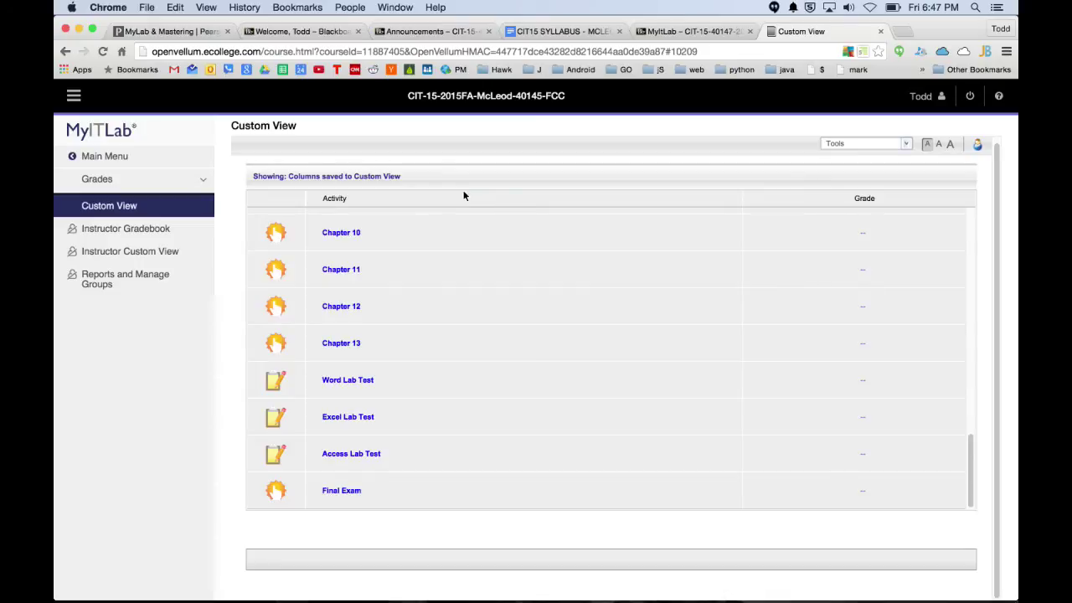